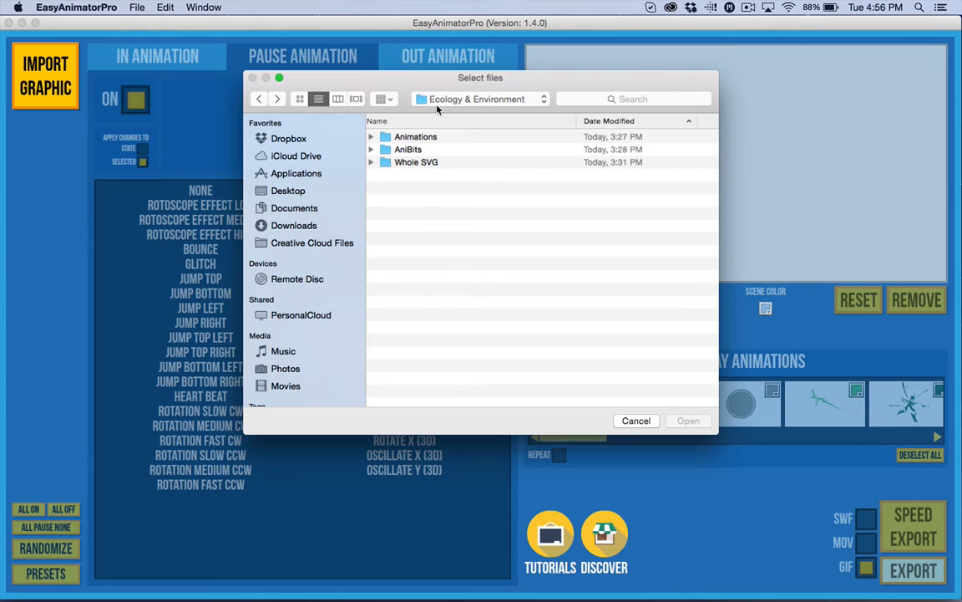
- Import Environmental Truck.svg from the Whole SVG folder, and remove the truck from the scene
left_click(387, 152)
double_click(387, 152)
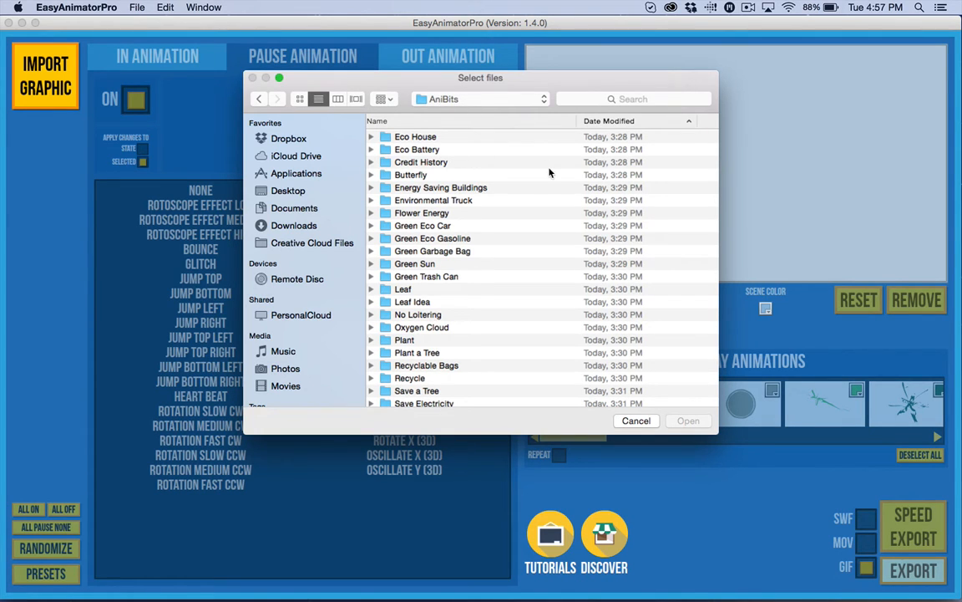
left_click(258, 98)
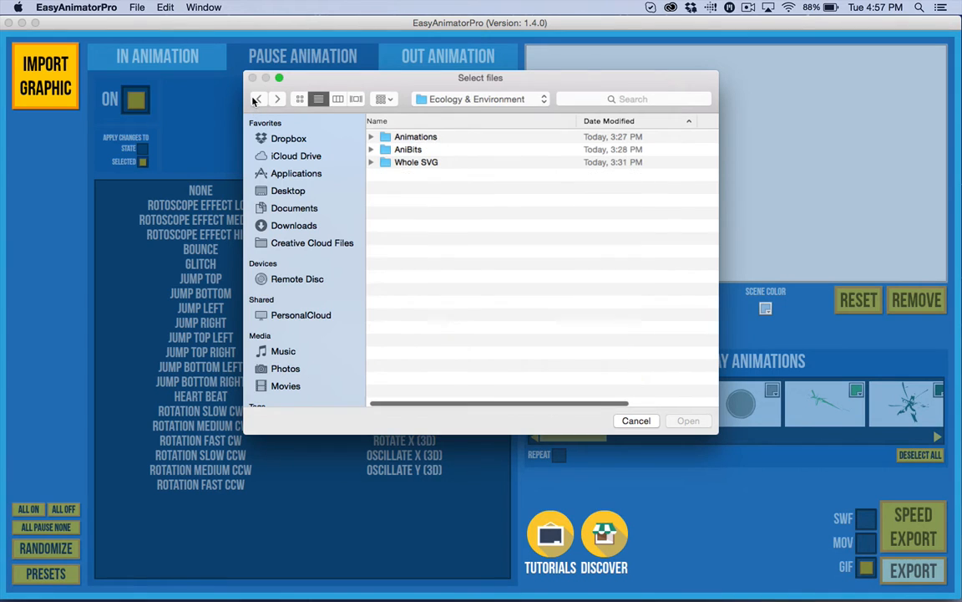
double_click(391, 163)
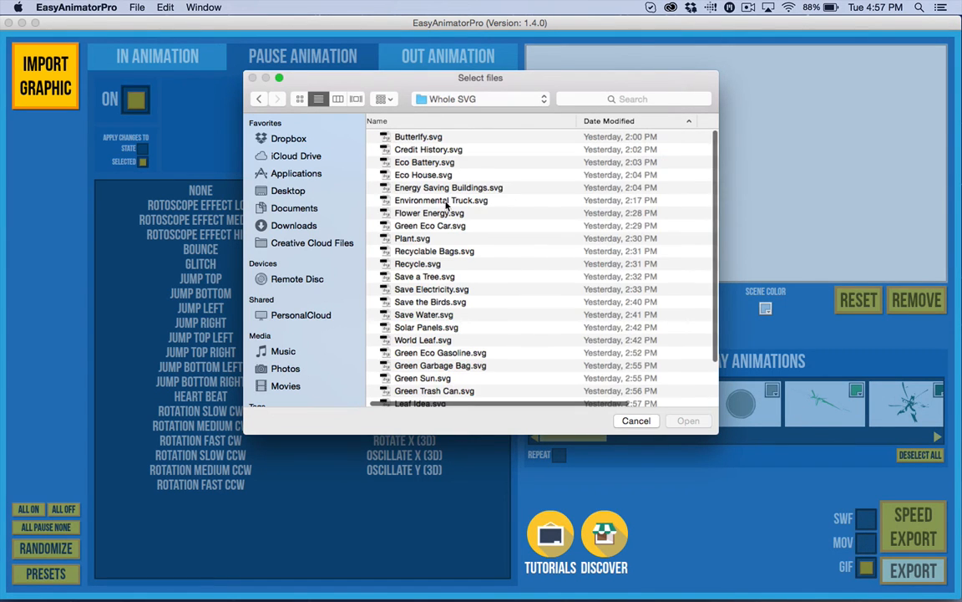
left_click(498, 201)
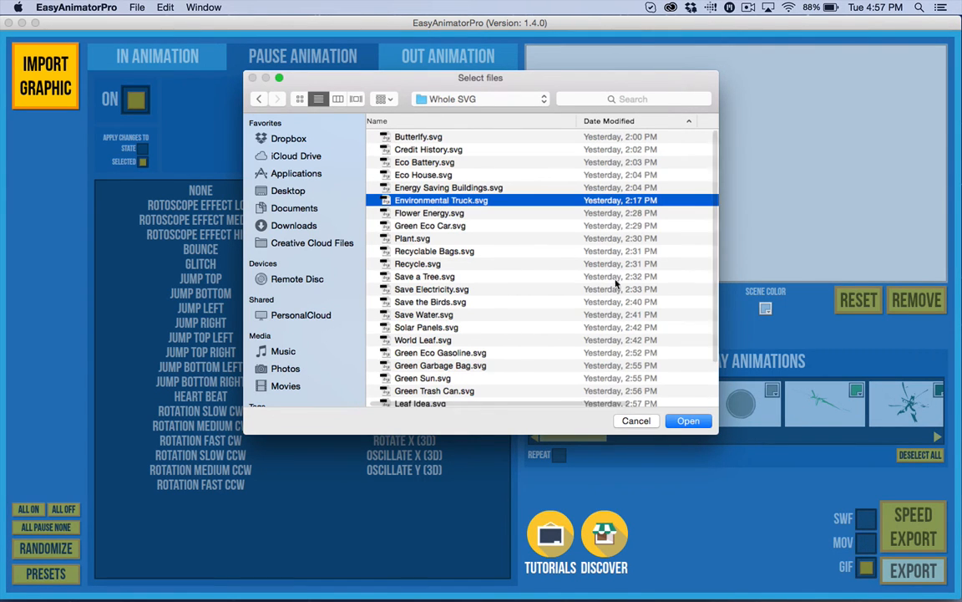
left_click(690, 422)
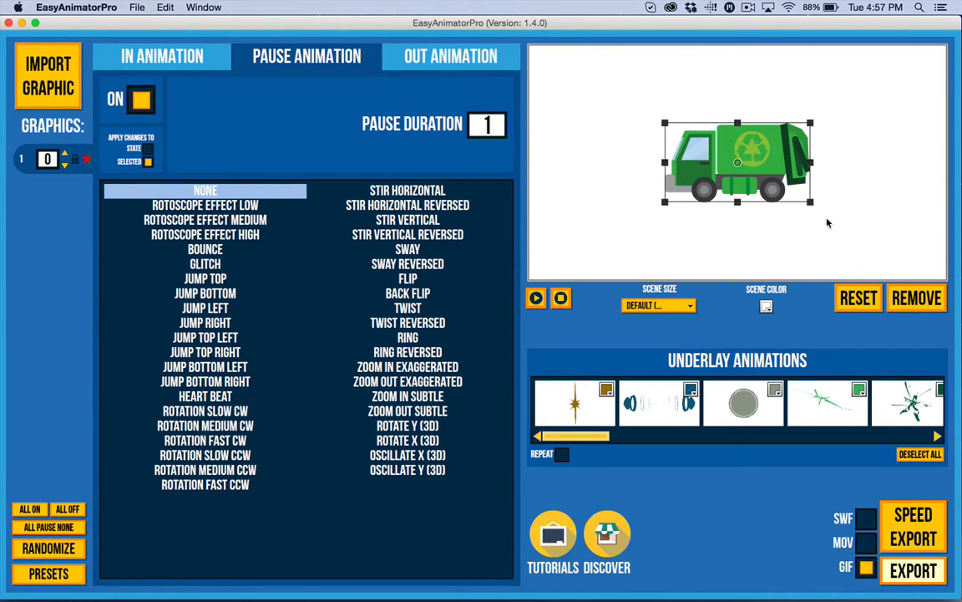
left_click(915, 301)
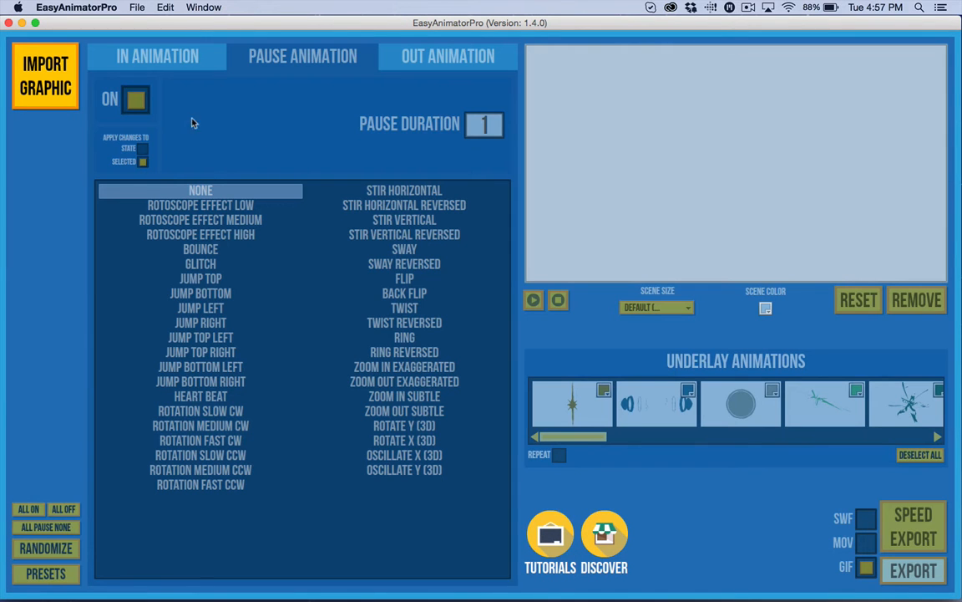
- Import the butterfly's body and two wing SVG files together from the Butterfly folder inside AniBits
left_click(45, 75)
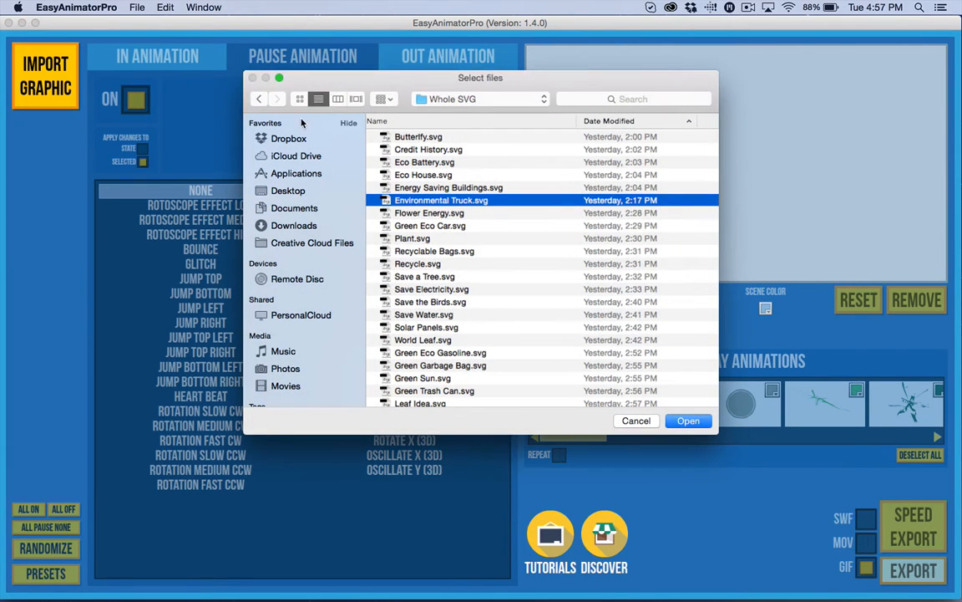
left_click(260, 99)
left_click(385, 150)
double_click(385, 151)
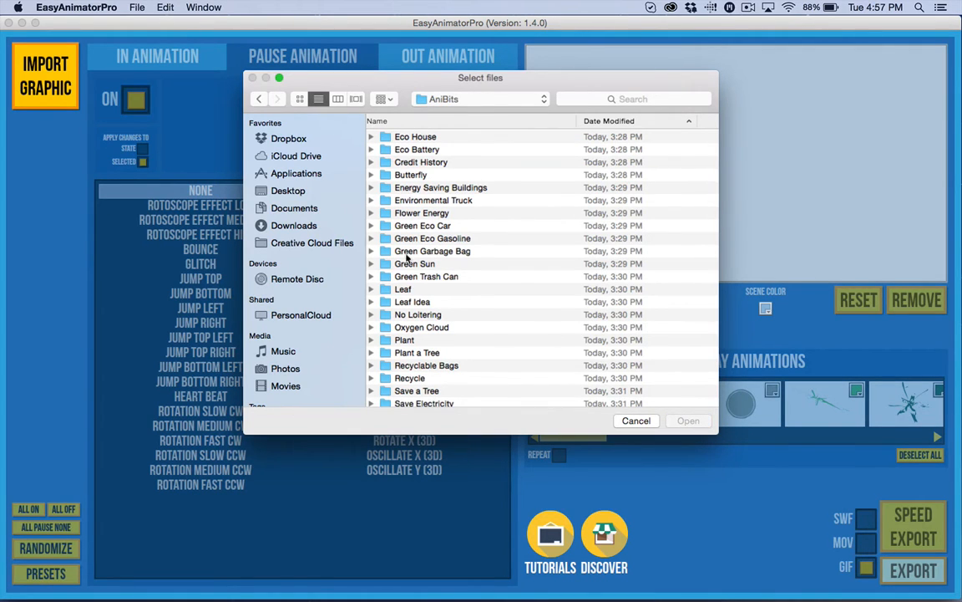
double_click(388, 175)
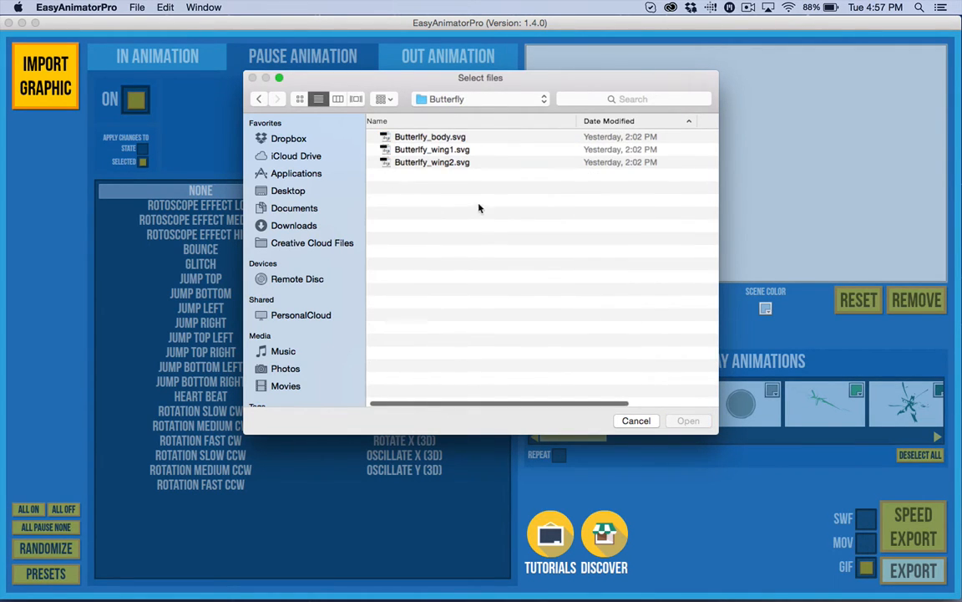
left_click_drag(458, 180, 376, 99)
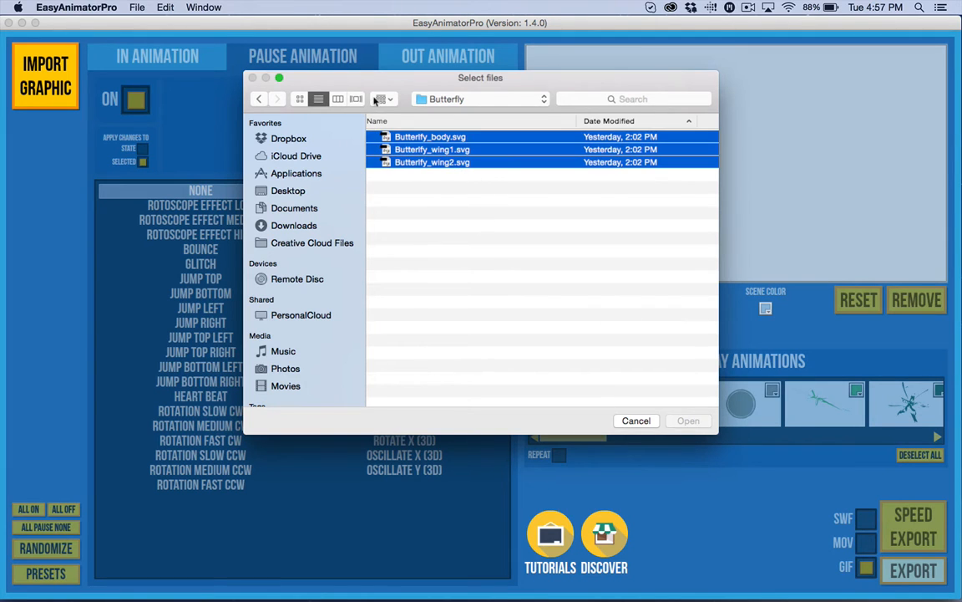
left_click(689, 421)
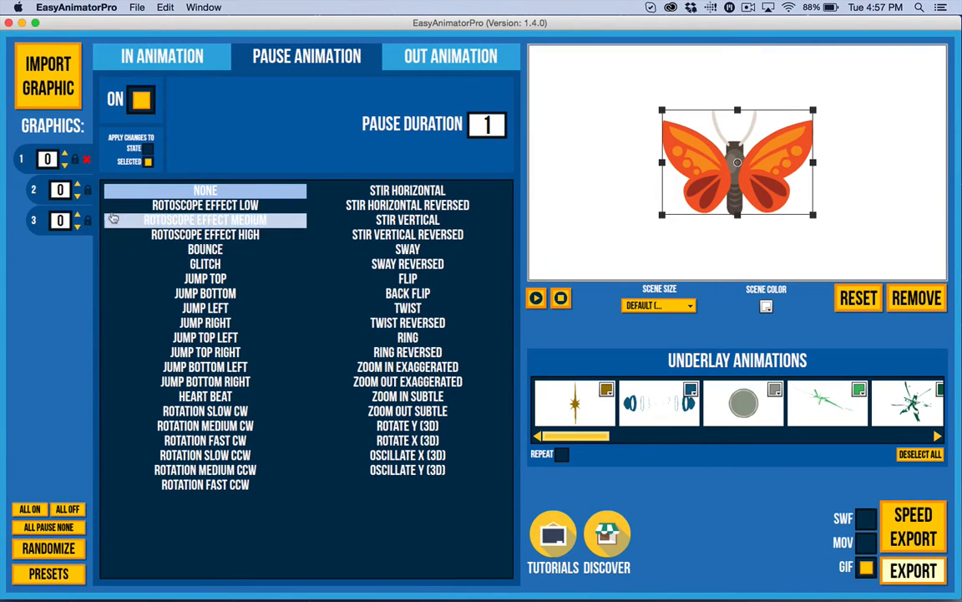
- Examine the three imported butterfly graphics individually, along with the list of available animation presets
left_click(38, 219)
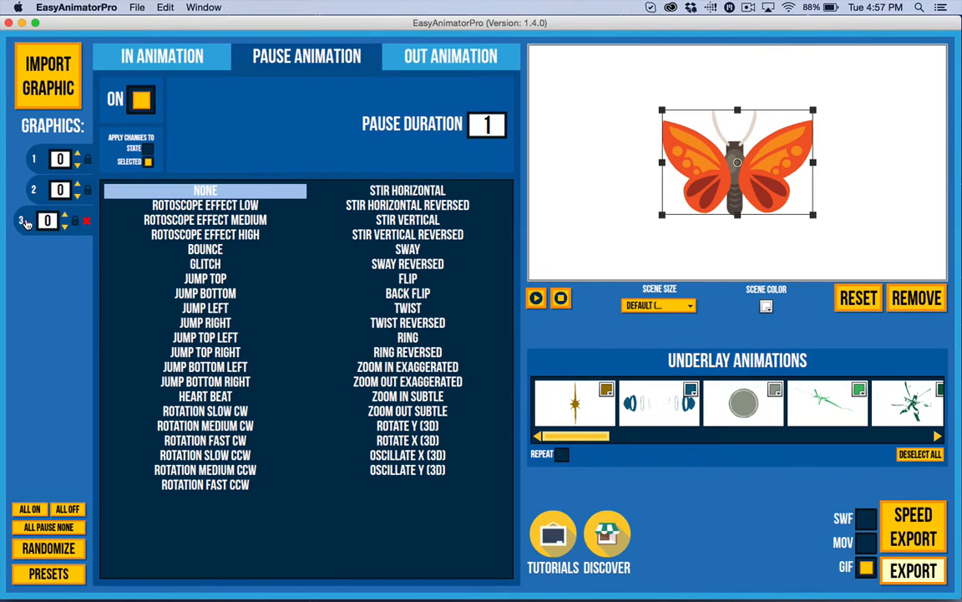
left_click(31, 157)
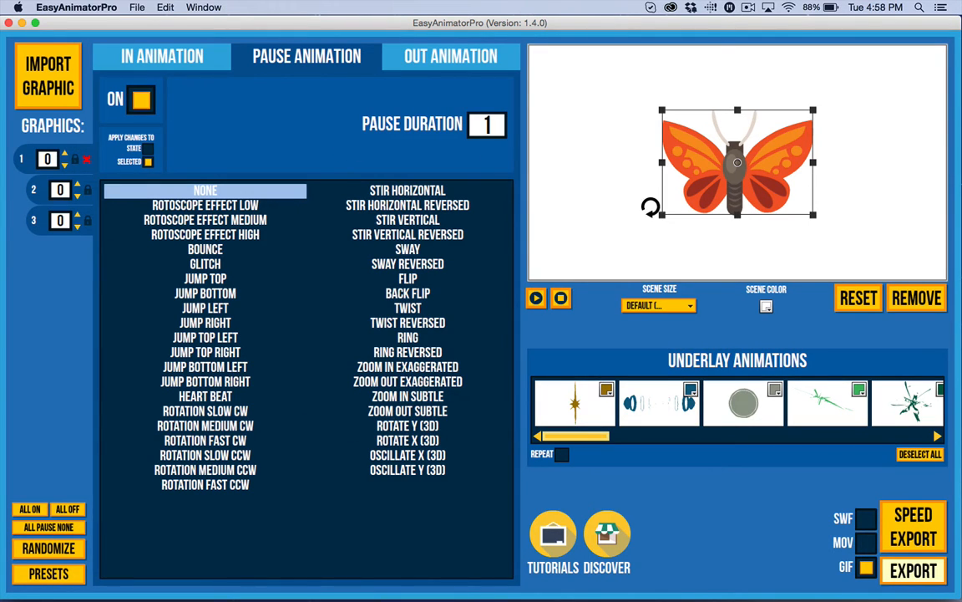
left_click(72, 580)
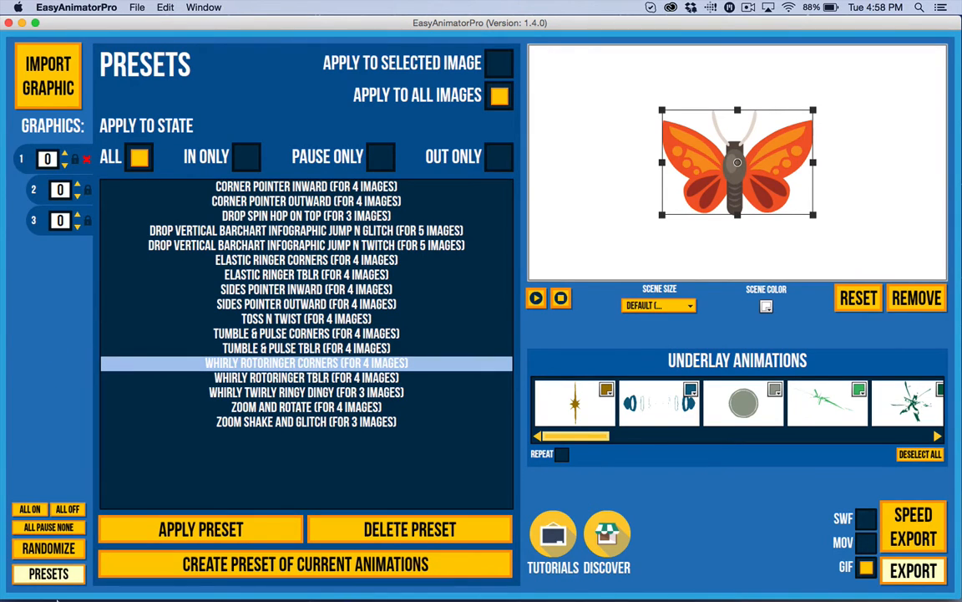
left_click(49, 575)
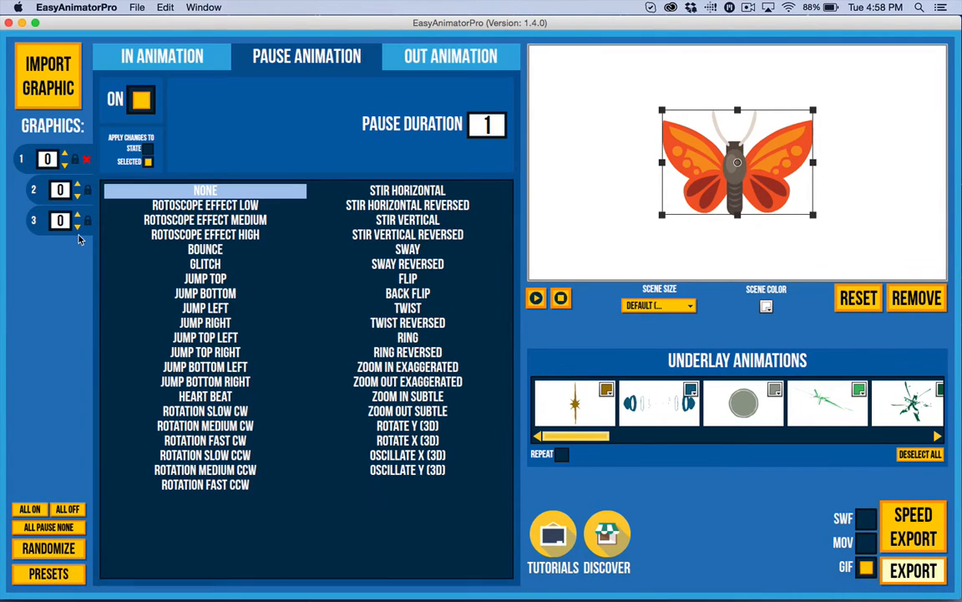
left_click(33, 190)
left_click(34, 219)
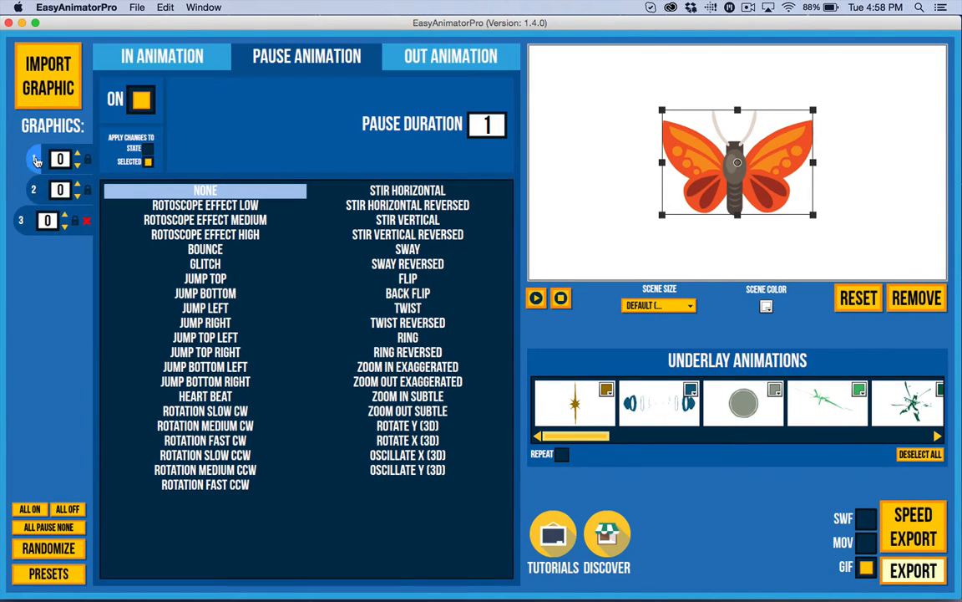
- Try the Drop Spin Hop On Top and Corner Pointer Inward presets on all images
left_click(48, 573)
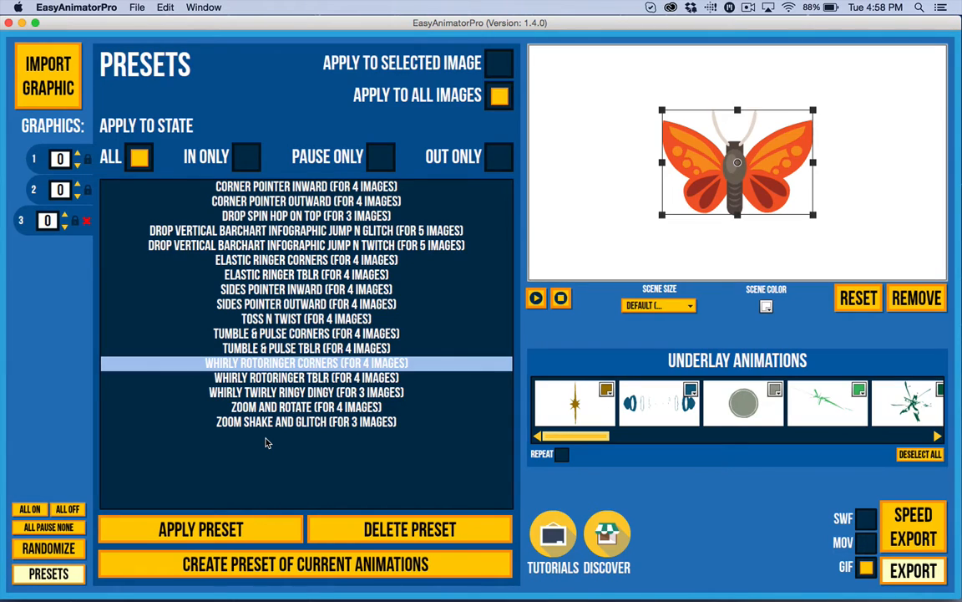
left_click(293, 216)
left_click(268, 530)
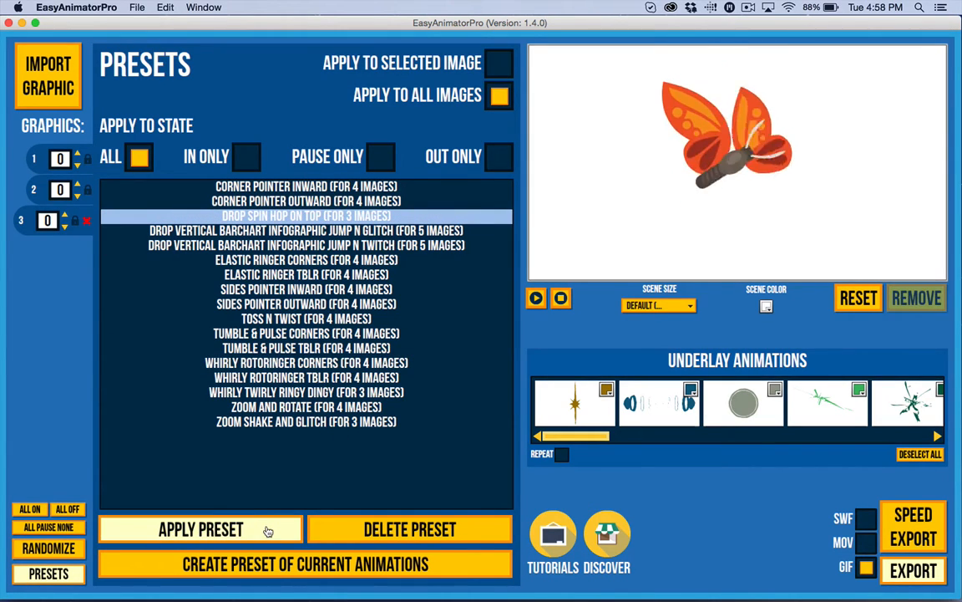
left_click(283, 187)
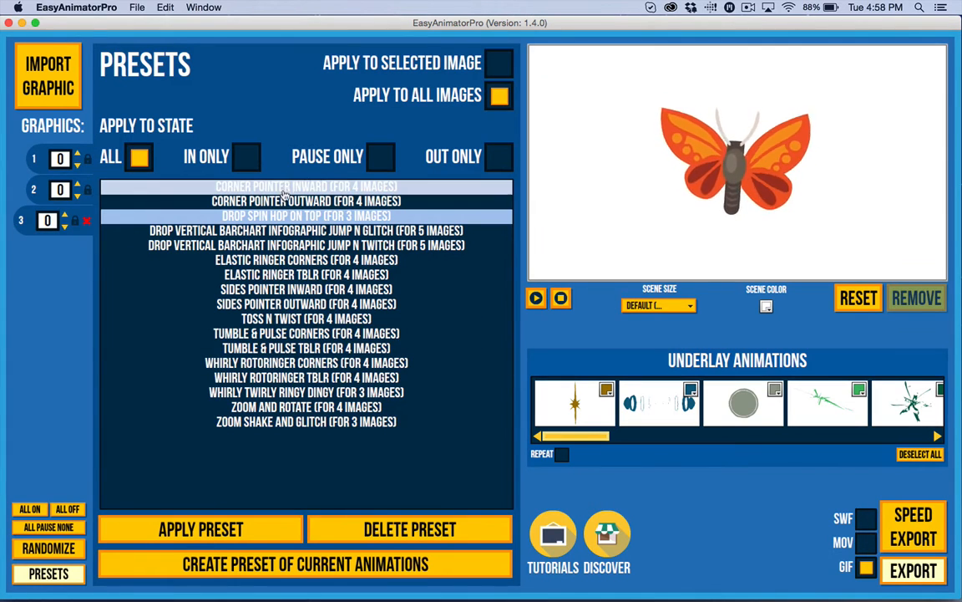
left_click(241, 532)
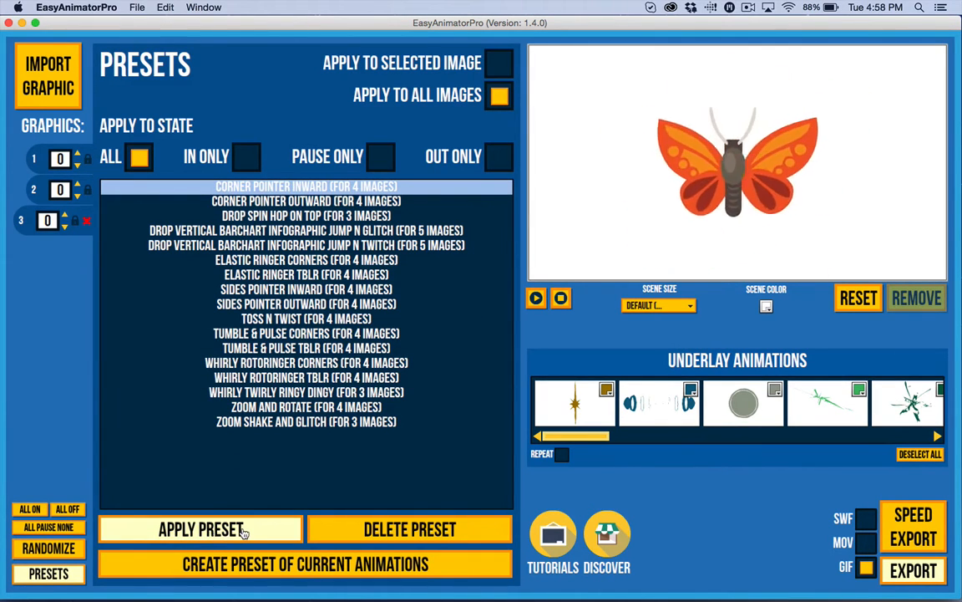
- Apply the Elastic Ringer Corners preset to all images and return to the pause animation settings
left_click(284, 262)
left_click(250, 529)
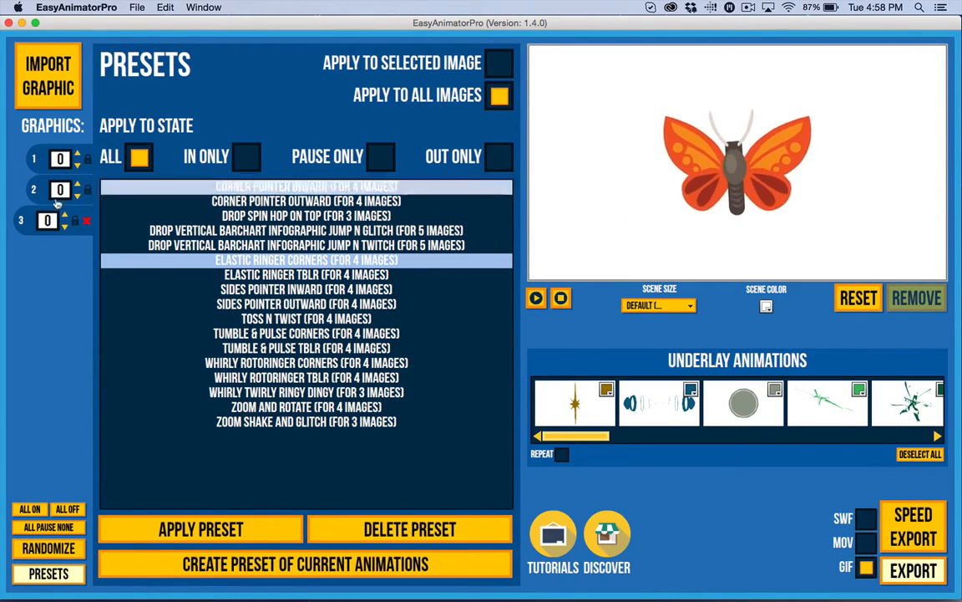
left_click(52, 523)
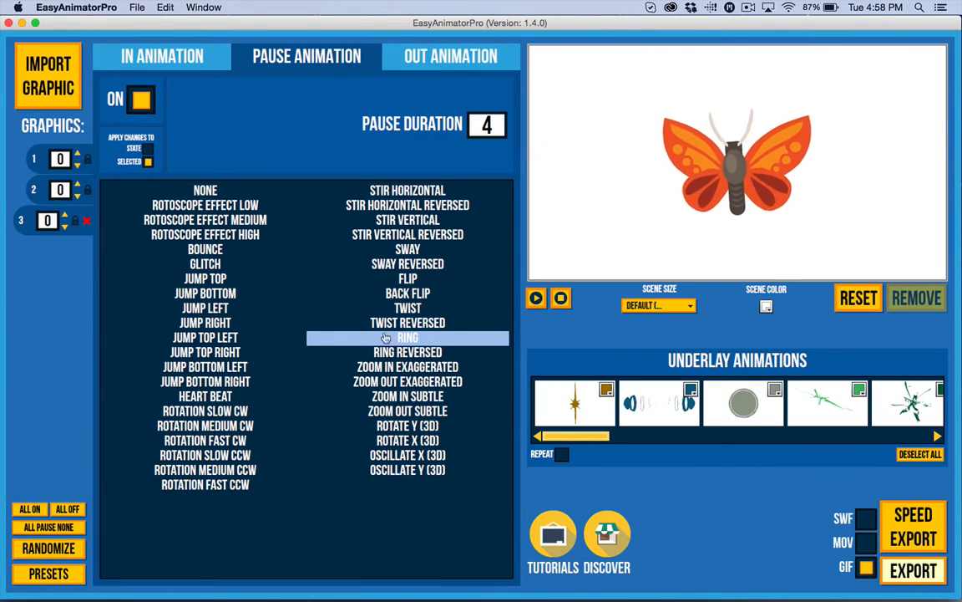
- Compare the pause animations of the three graphics and set graphic 2's pause animation to Ring Reversed
left_click(31, 194)
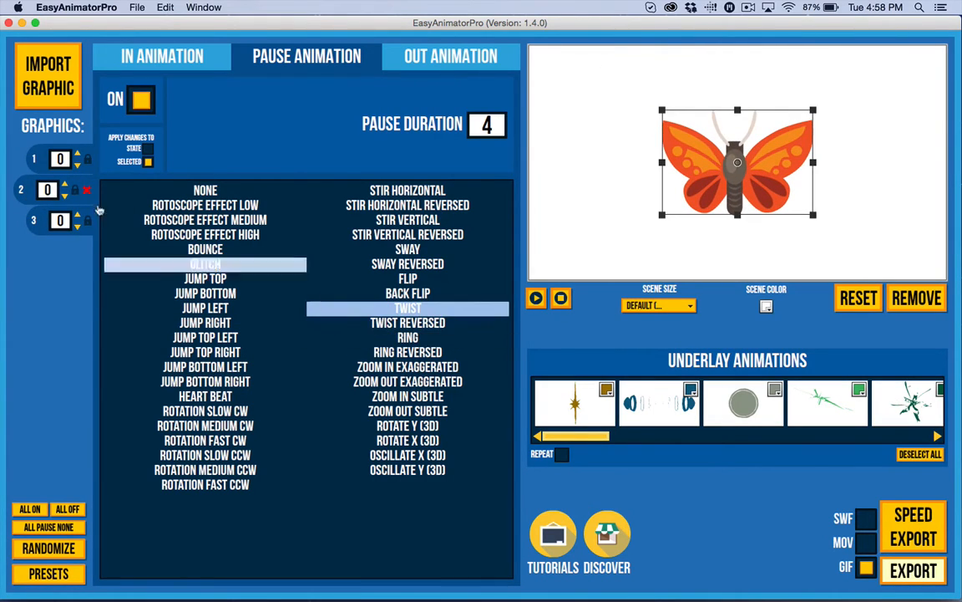
left_click(40, 160)
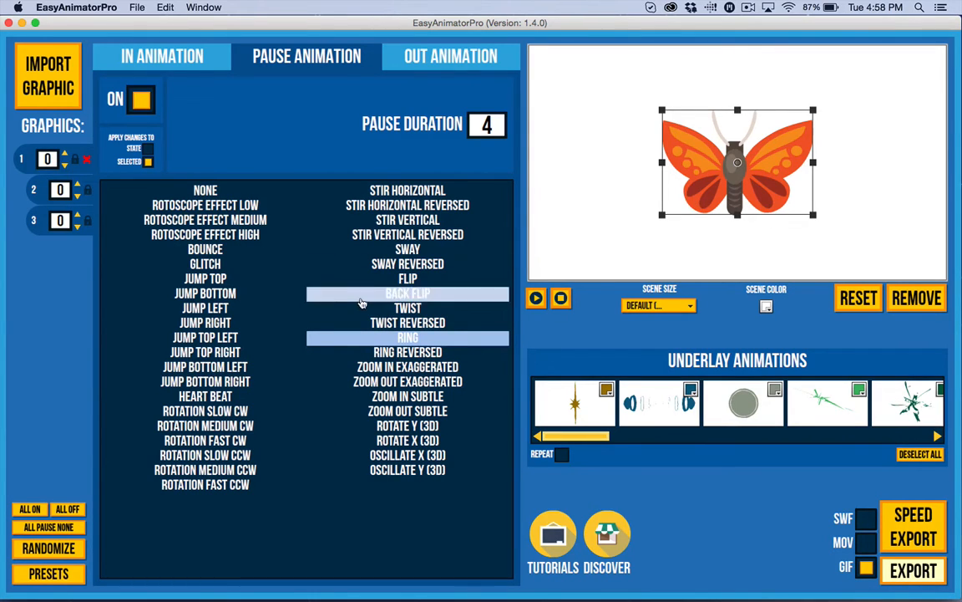
left_click(33, 220)
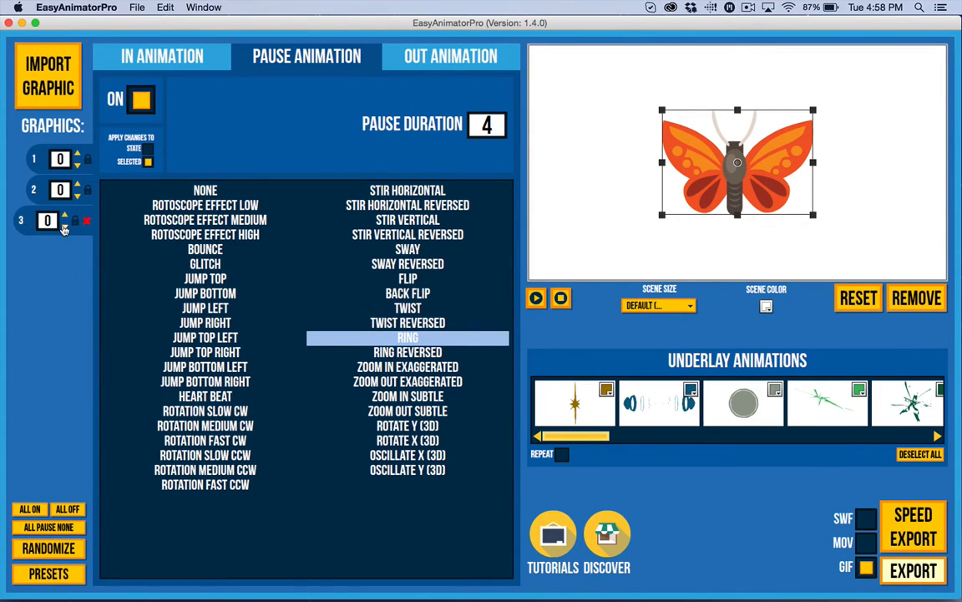
left_click(32, 193)
left_click(406, 336)
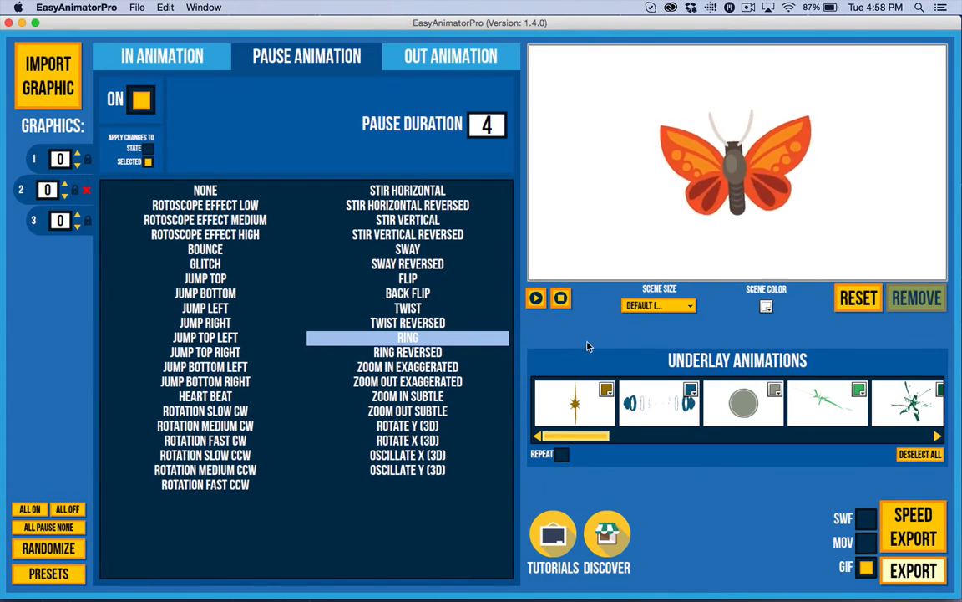
left_click(444, 358)
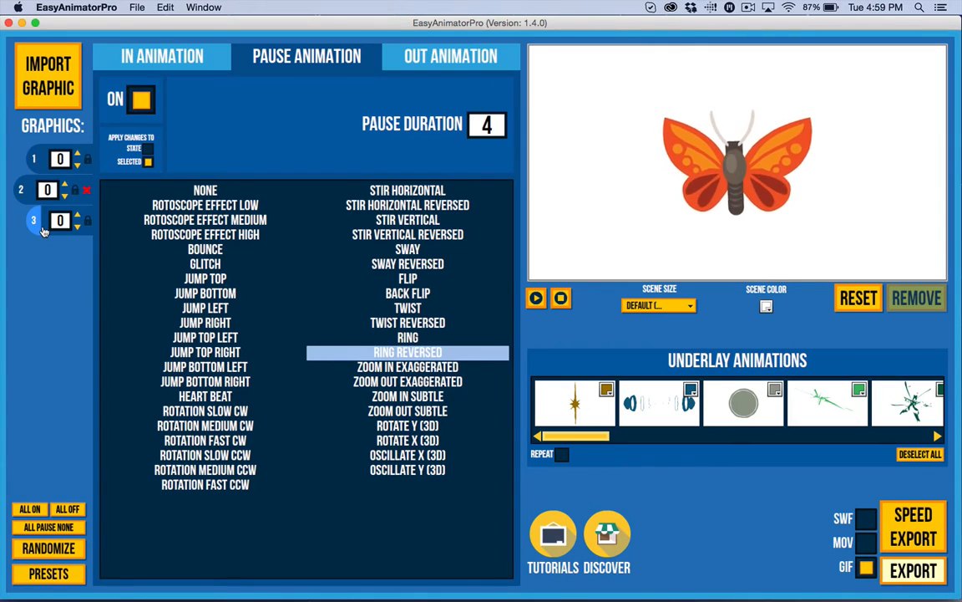
- Preview Rotoscope Effect High on graphic 1 and set its pause animation to None
left_click(33, 159)
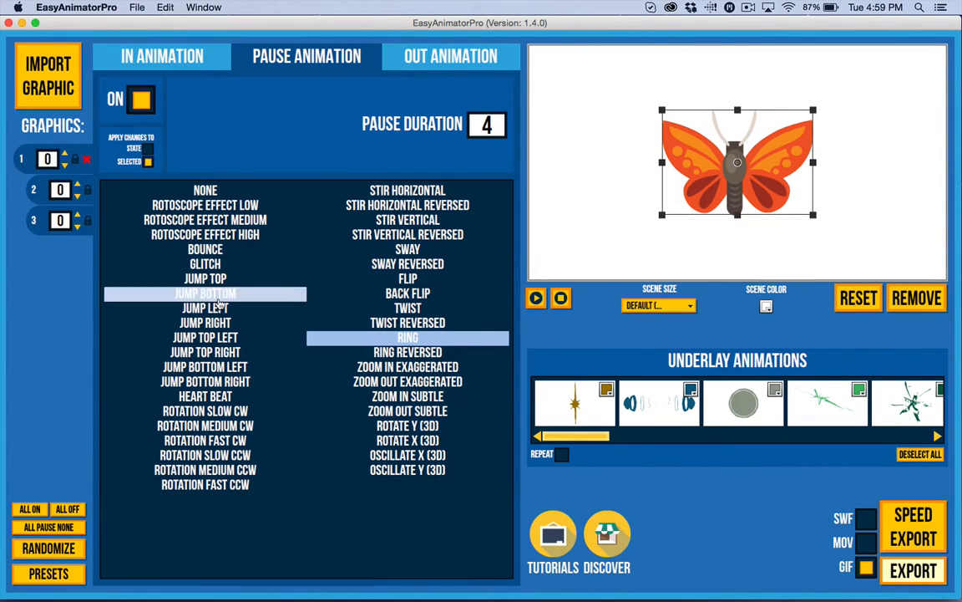
left_click(243, 238)
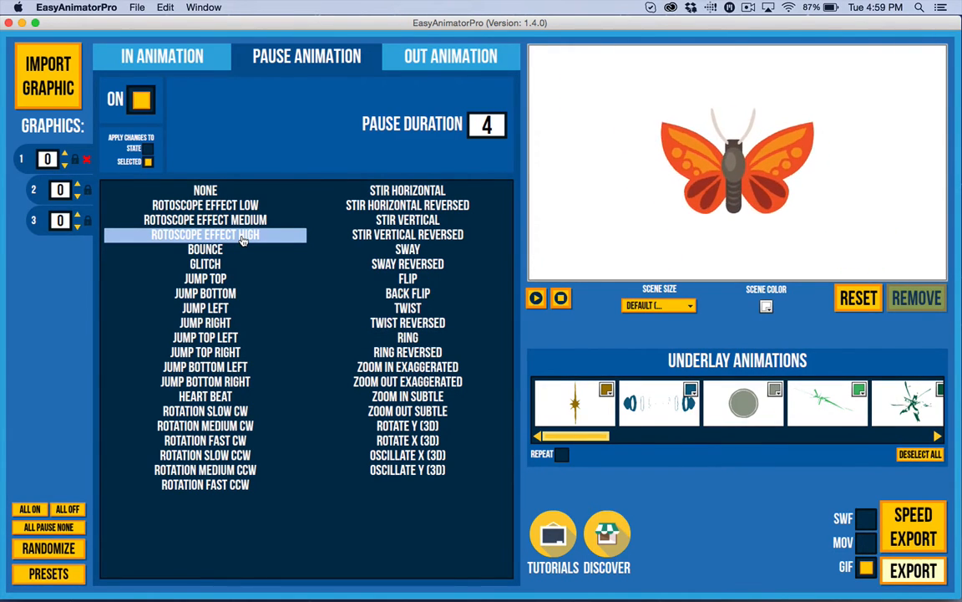
left_click(208, 191)
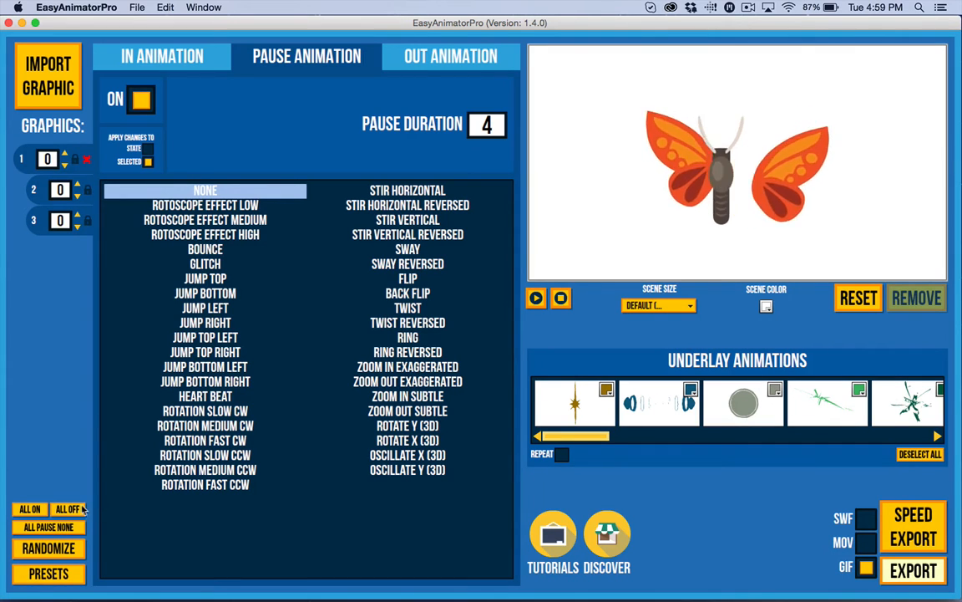
- Turn off the in and out animations for all graphics and stop the preview playback
left_click(151, 58)
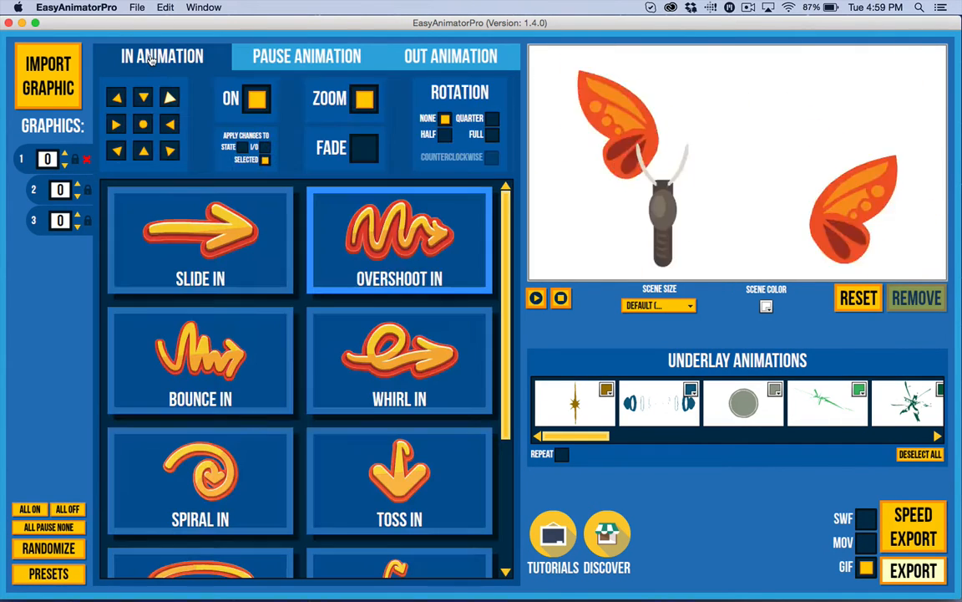
left_click(67, 509)
left_click(450, 52)
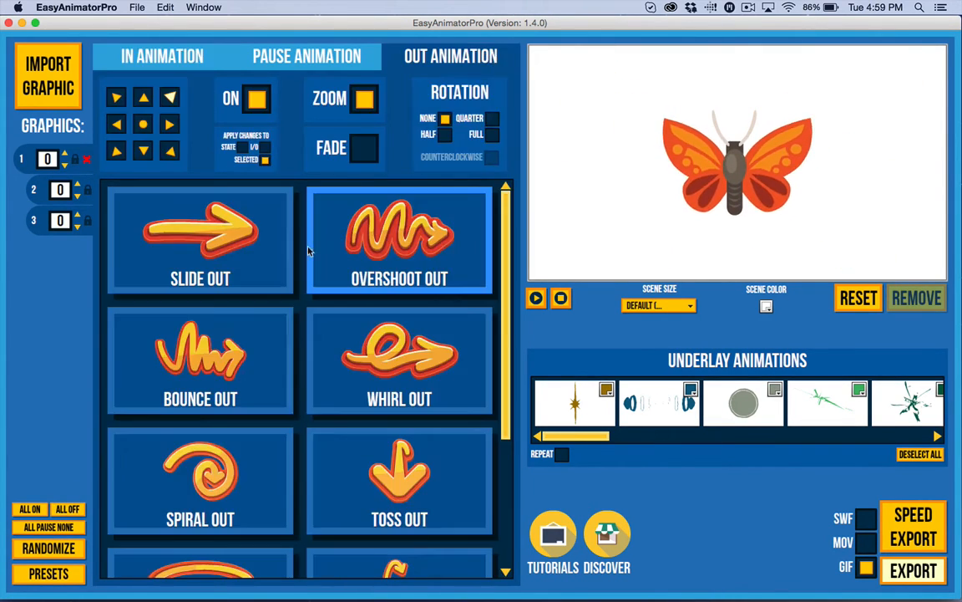
left_click(68, 509)
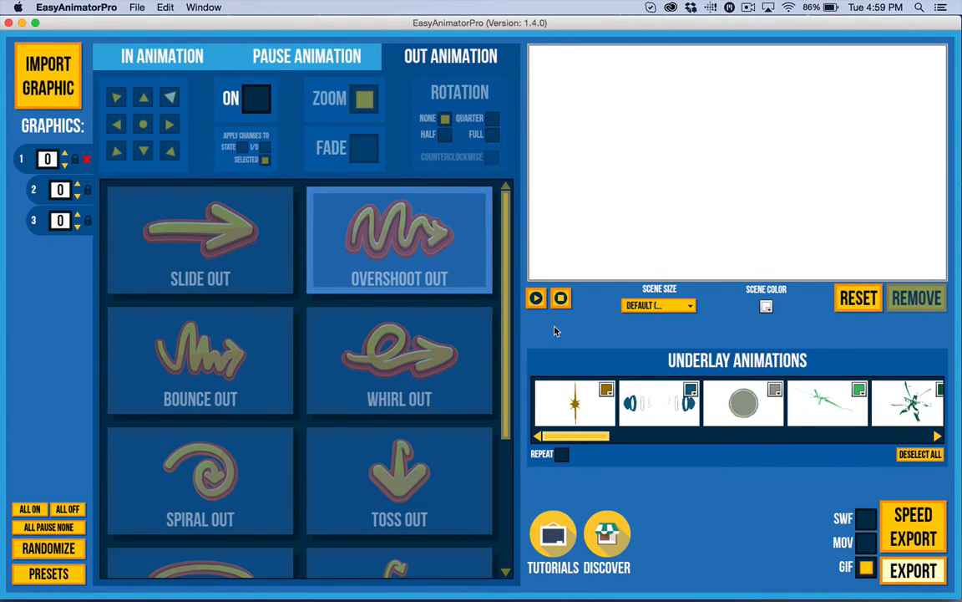
left_click(562, 299)
- Randomize the animations of the butterfly graphics repeatedly to generate new combinations
left_click(46, 549)
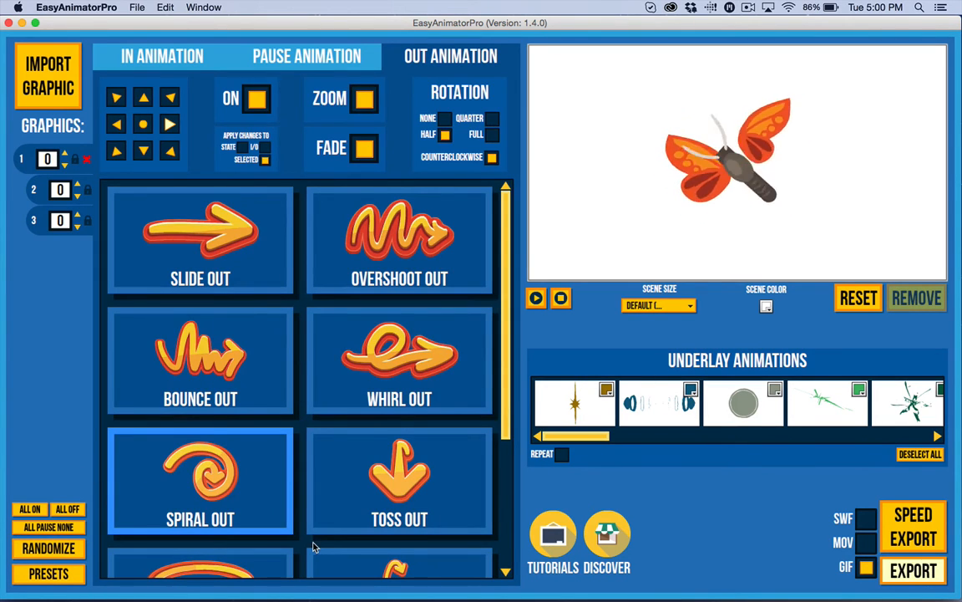
left_click(48, 548)
left_click(209, 527)
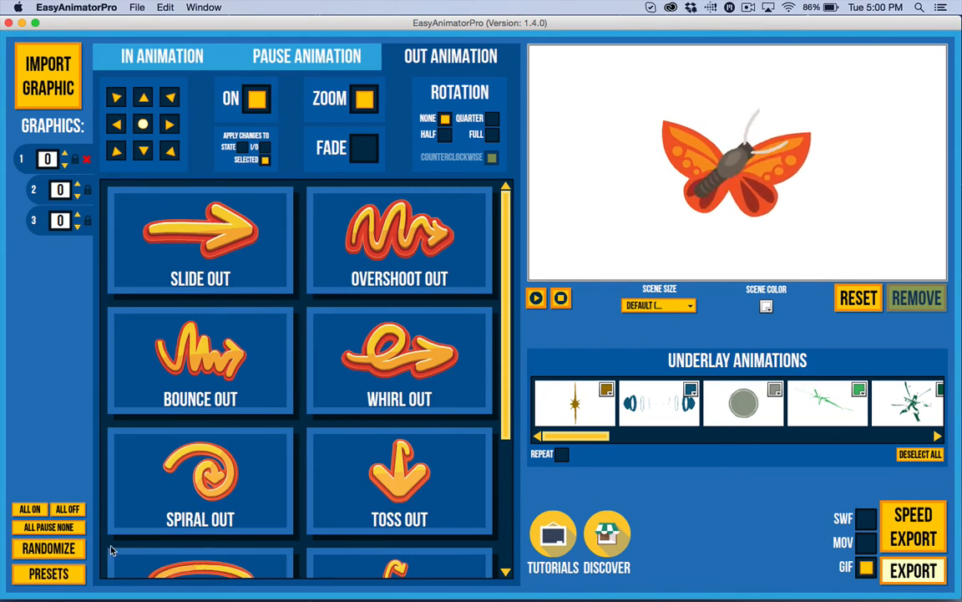
- Randomize the butterfly animations once more and add the teal ring burst as an underlay animation
left_click(48, 548)
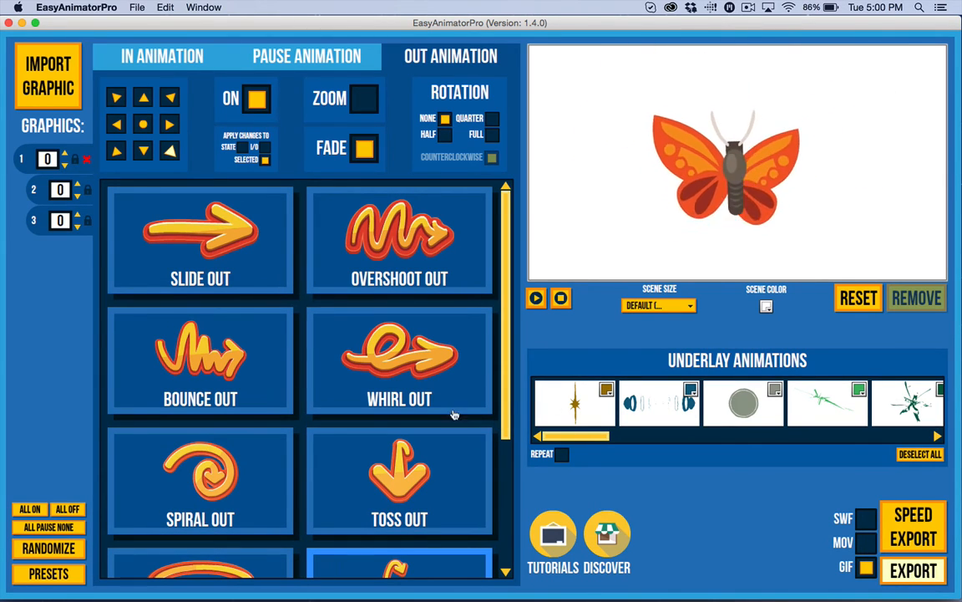
left_click(666, 412)
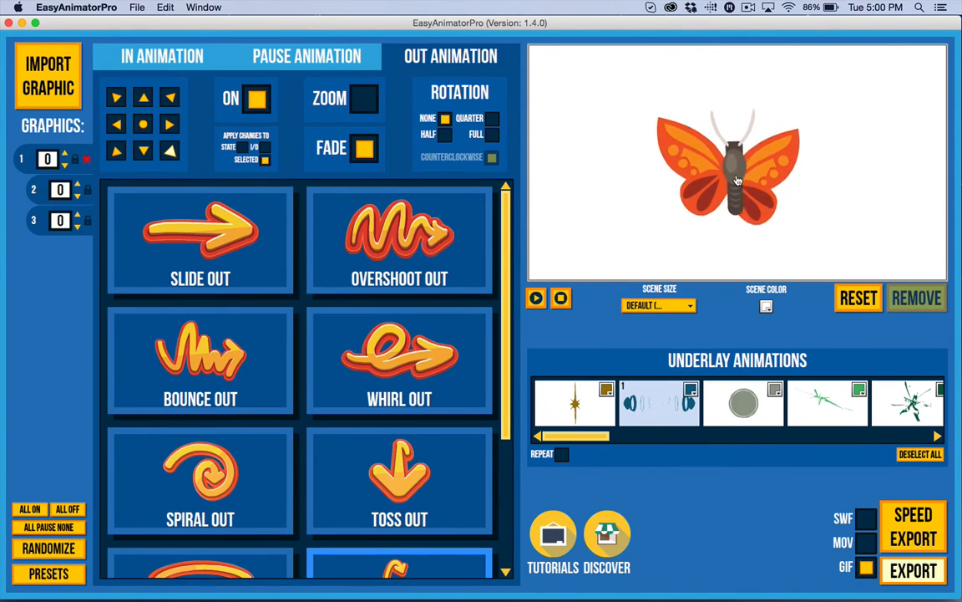
- Select all the butterfly parts in the scene and scale them down together
left_click_drag(840, 223, 637, 116)
left_click(752, 186)
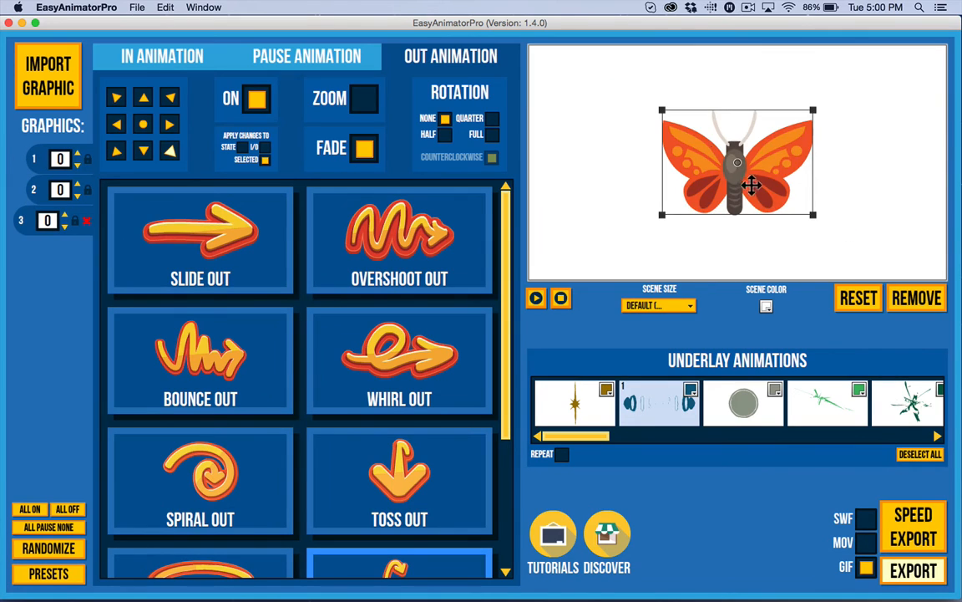
left_click_drag(814, 110, 795, 132)
- Reapply the ring burst underlay, add the gray circle and green streak underlays, and recolor the ring burst dark red
left_click(684, 377)
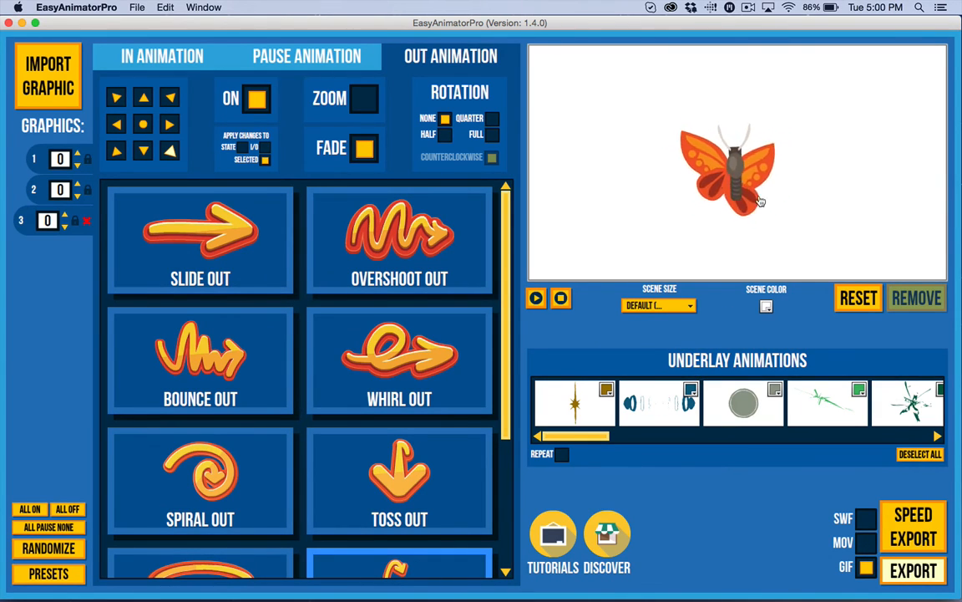
left_click(673, 418)
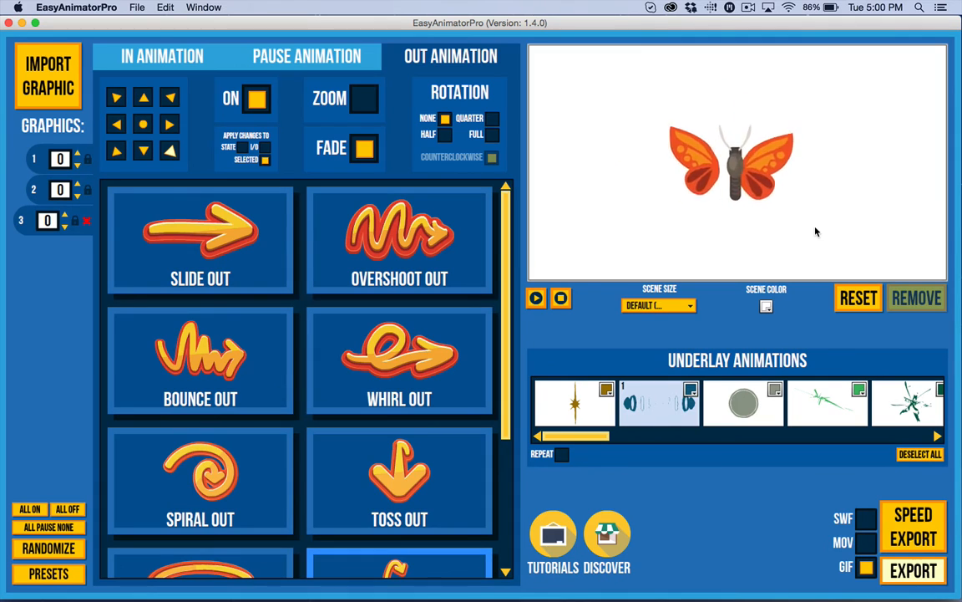
left_click(715, 422)
left_click(845, 424)
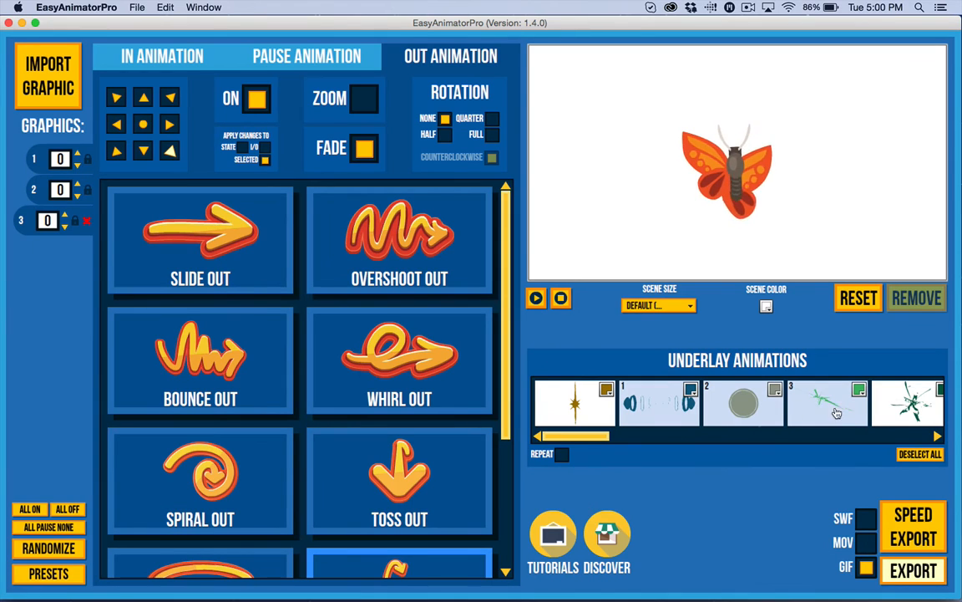
left_click(691, 392)
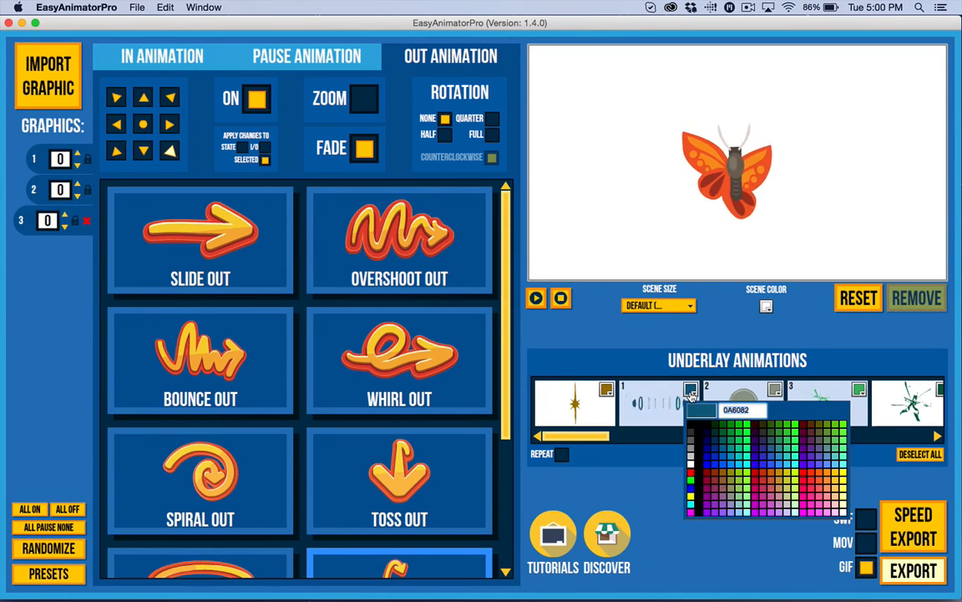
left_click(703, 469)
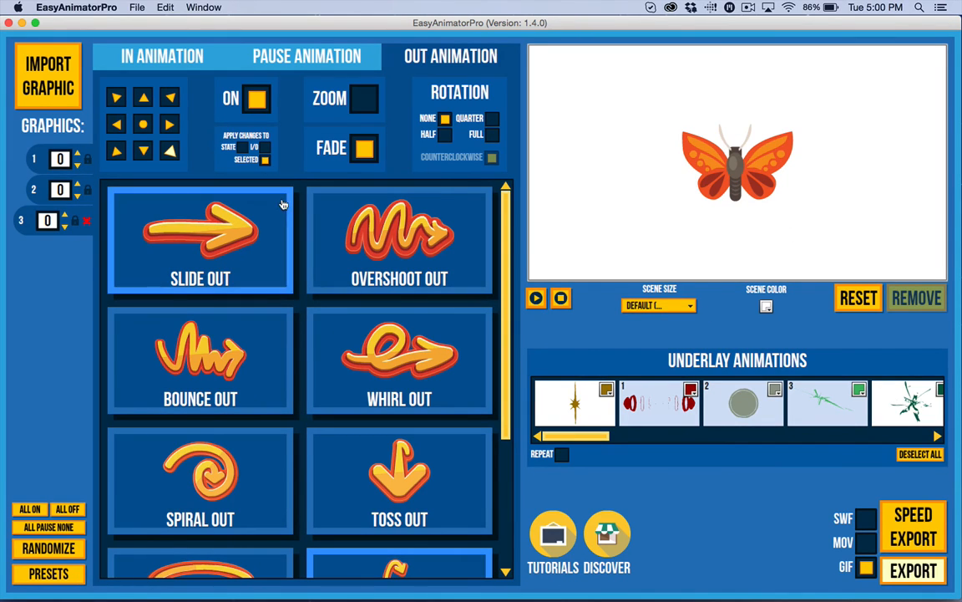
- Enable SWF as an export format in addition to GIF
left_click(874, 518)
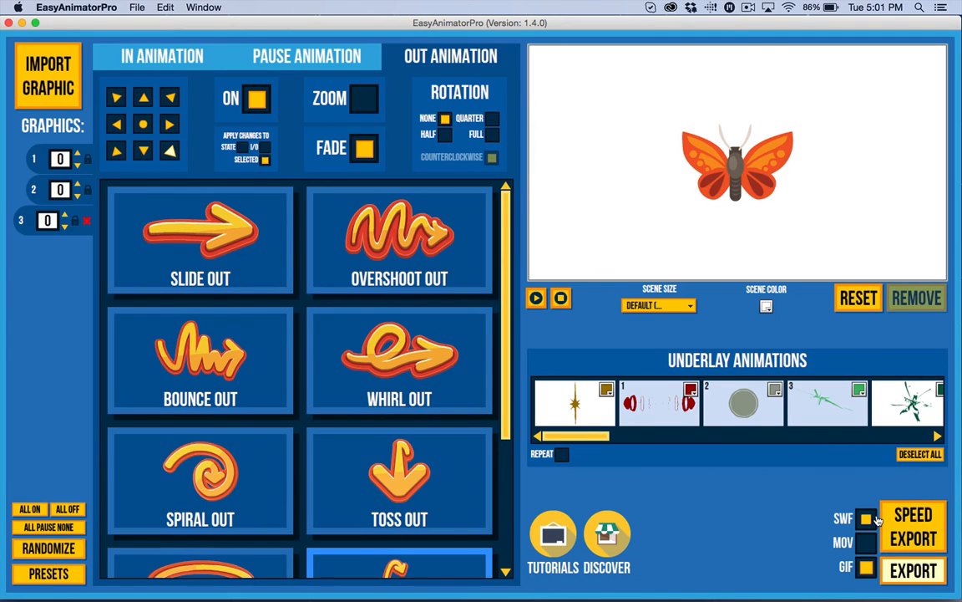